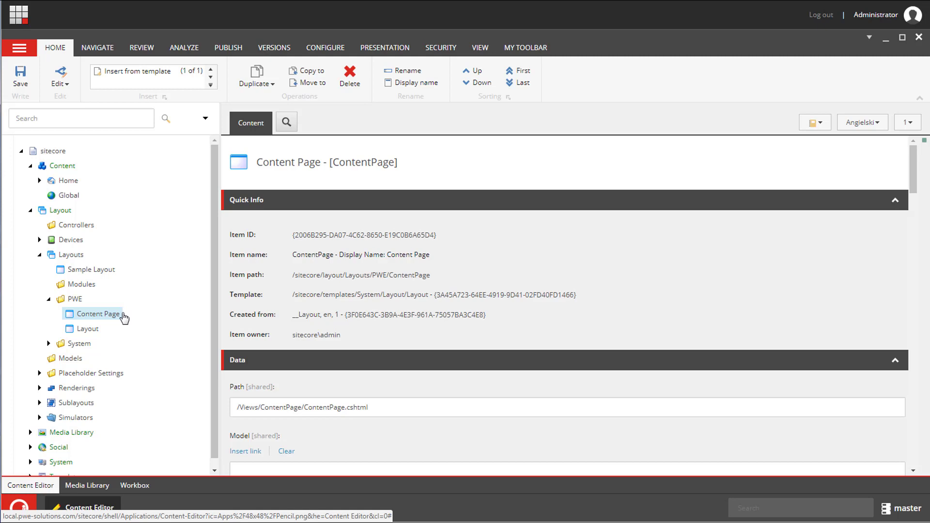
Navigate the content tree to Templates/PWE/Presentation and select the Content Page template
left_click(30, 209)
left_click(30, 269)
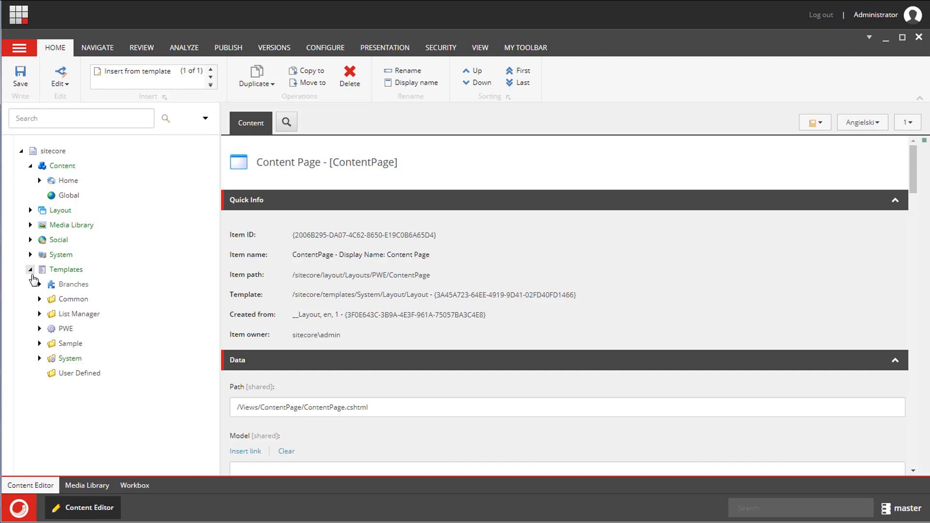
left_click(39, 329)
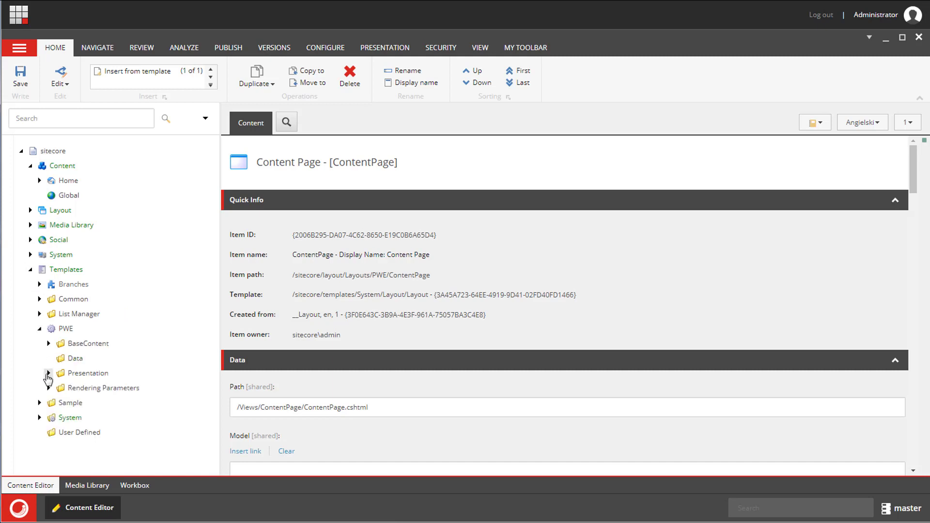
left_click(49, 373)
left_click(73, 389)
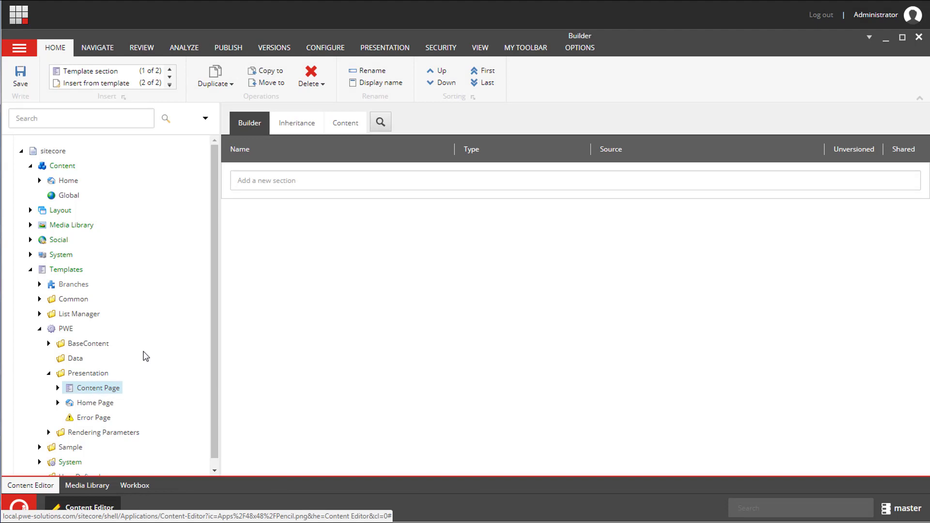
Bring up the Presentation folder's actions to reach the Content Page __Standard Values item
left_click(92, 374)
right_click(92, 376)
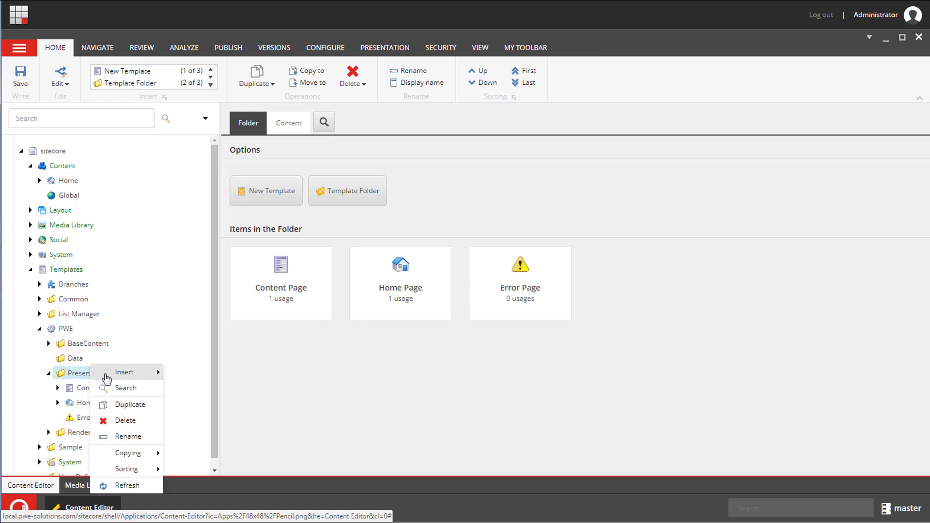
mouse_move(127, 374)
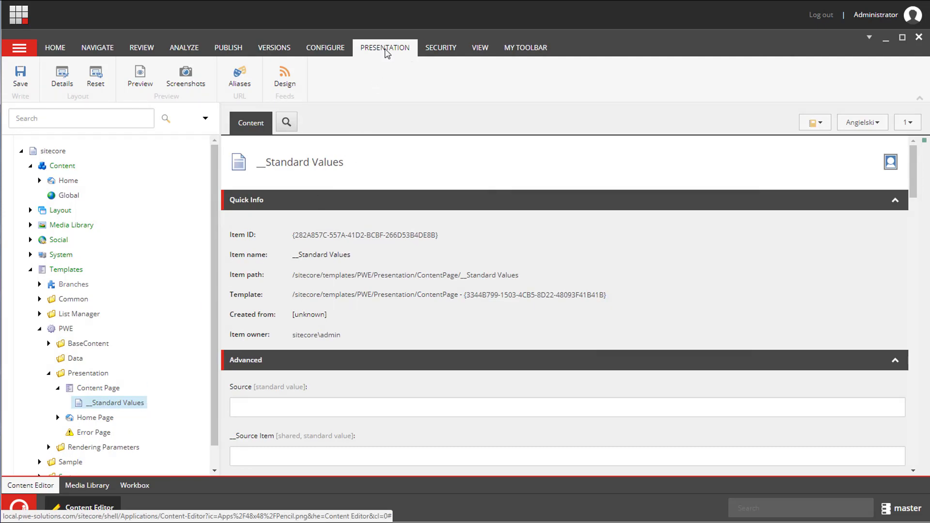
Set the __Standard Values Default device layout to Layouts/PWE/Content Page and confirm
left_click(62, 90)
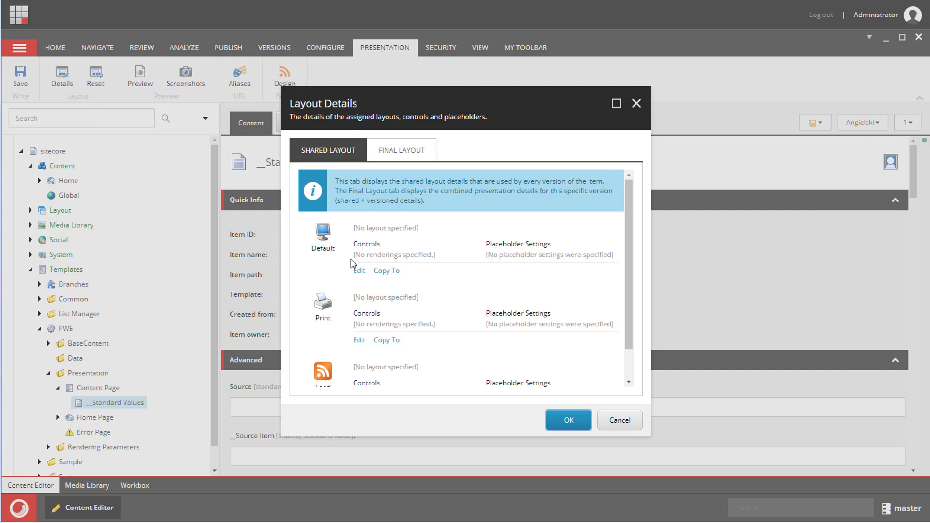
left_click(359, 271)
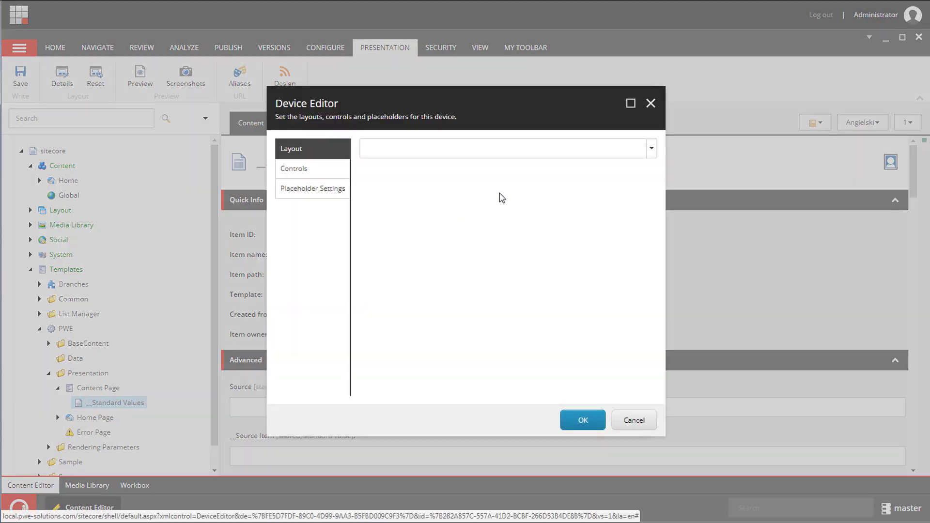
left_click(651, 151)
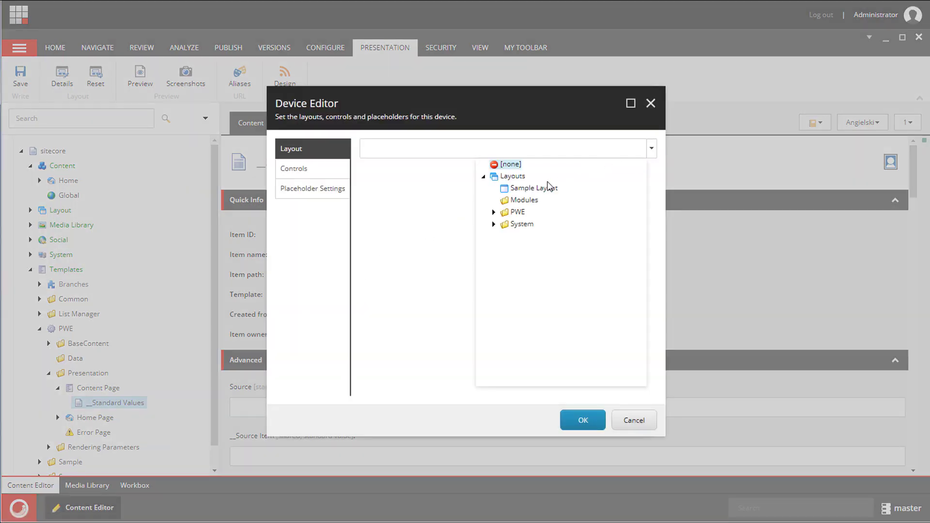
left_click(493, 213)
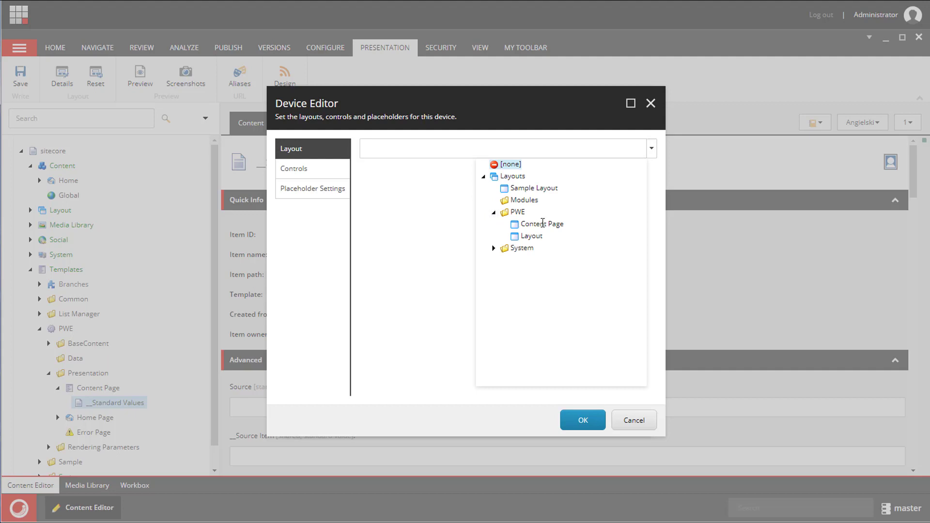
left_click(541, 223)
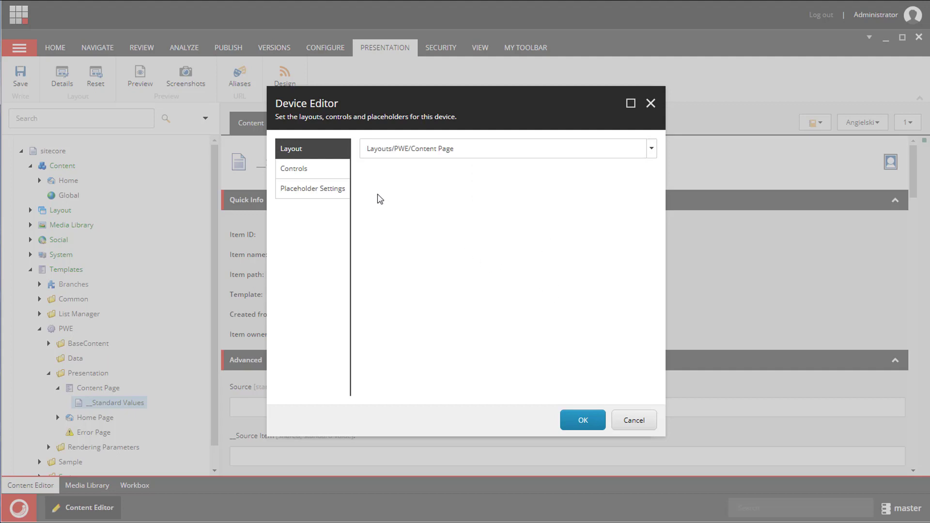
left_click(337, 176)
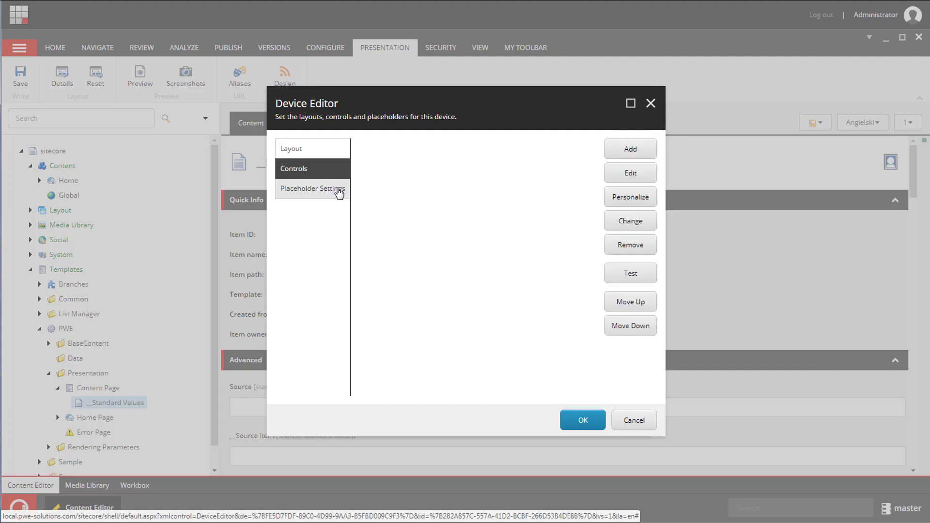
left_click(339, 191)
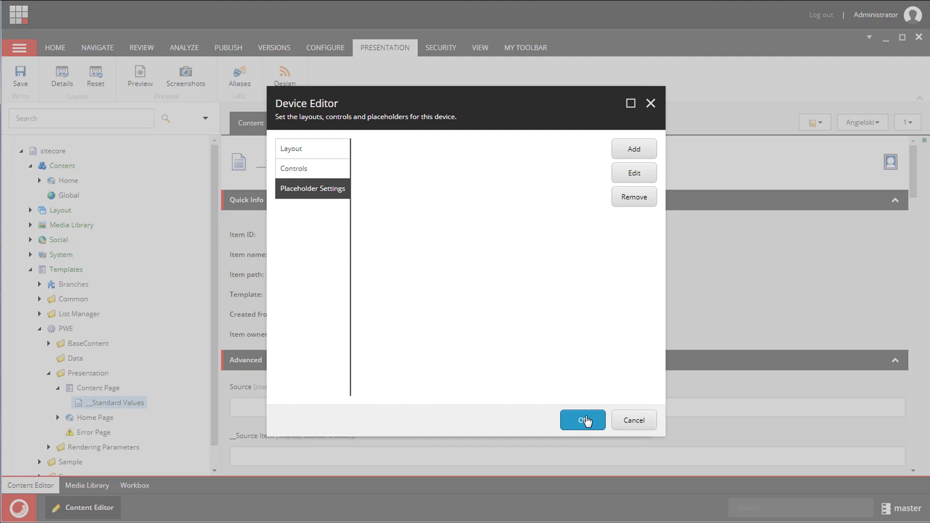
left_click(586, 421)
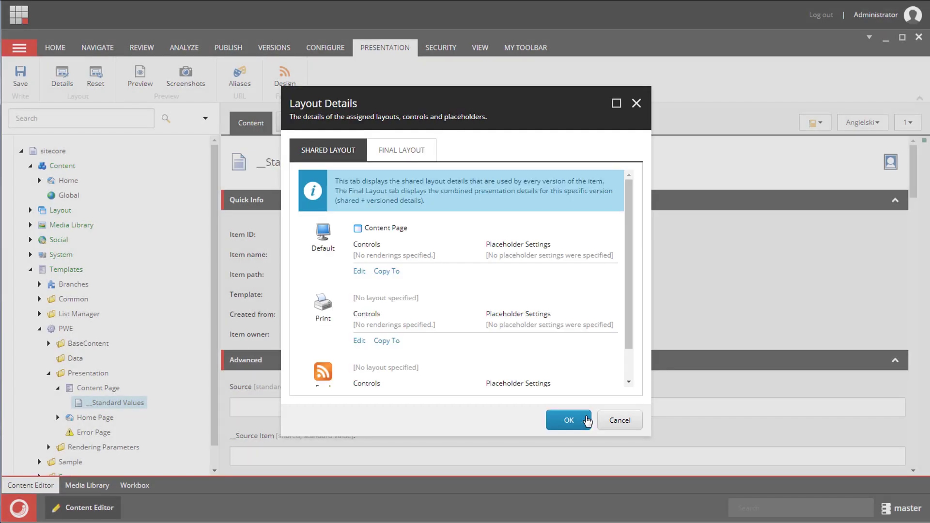
Save the layout details, then view the Content Page template's content with its Standard template base
left_click(587, 421)
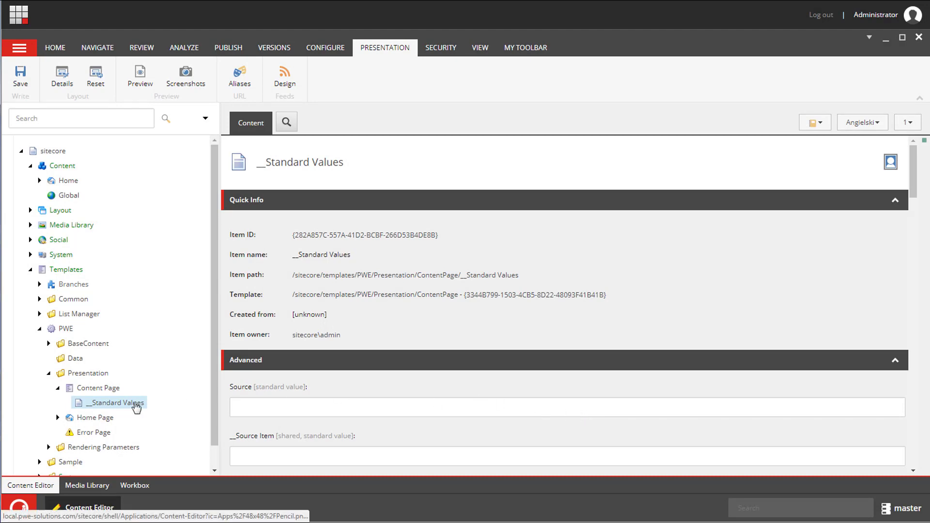
left_click(103, 389)
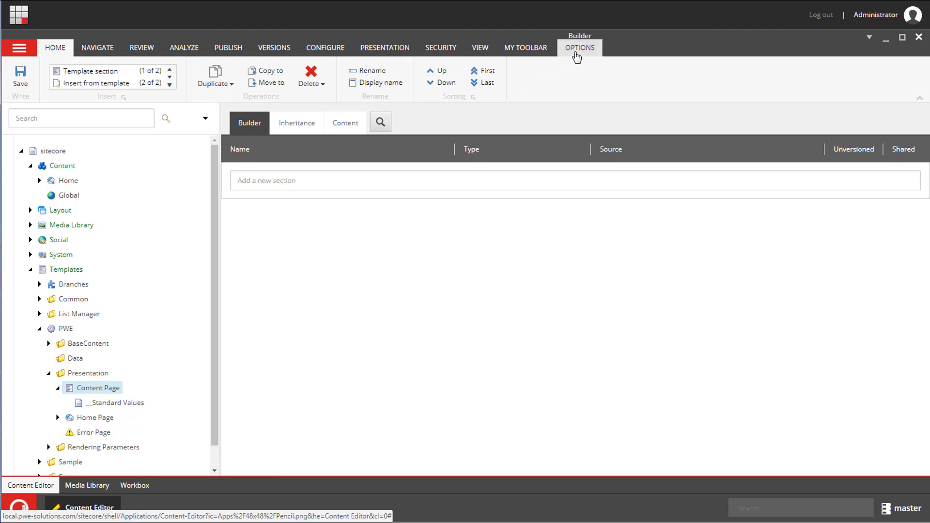
left_click(577, 54)
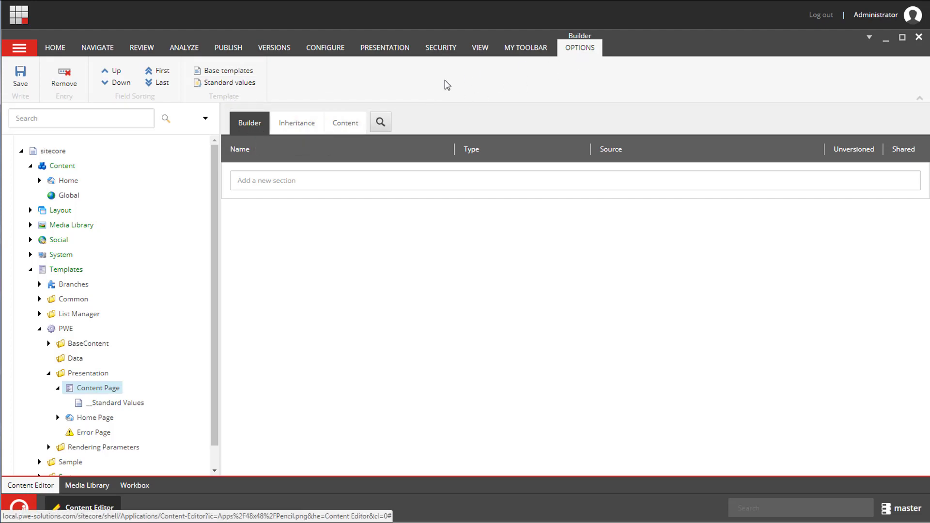
left_click(354, 127)
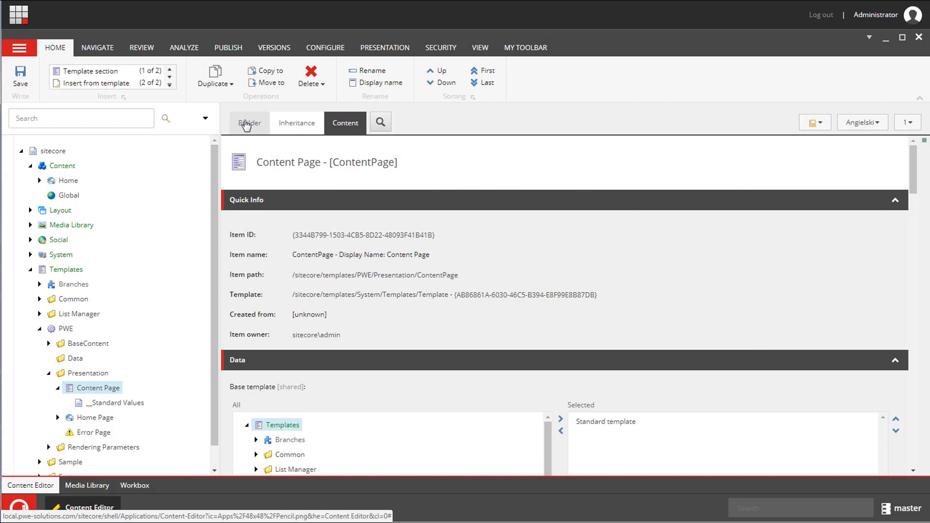
Inspect the Home item's Data section, then open the Home Page template's Data section item
left_click(246, 126)
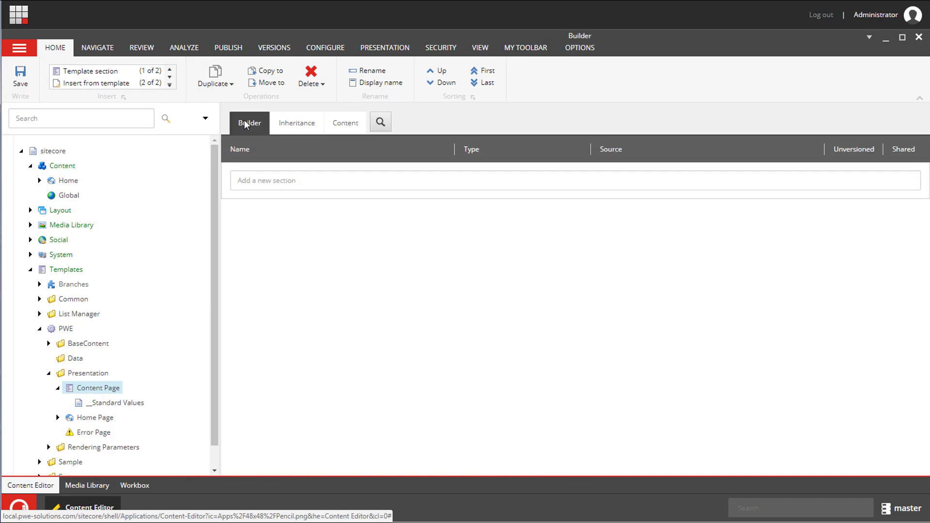
left_click(64, 182)
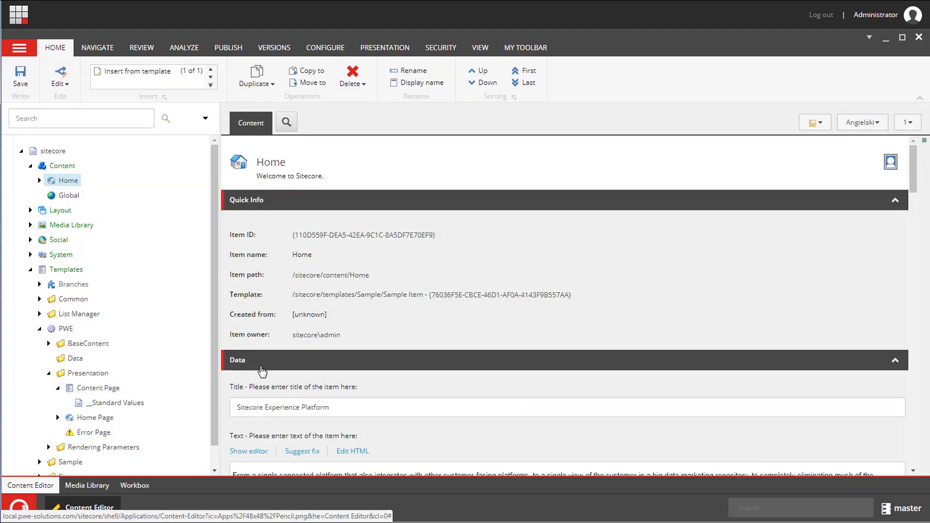
left_click(896, 363)
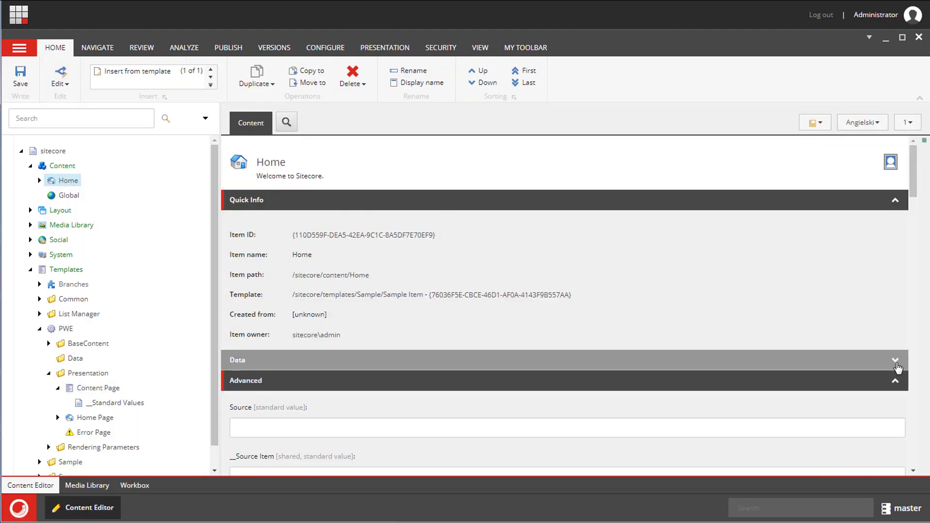
left_click(895, 361)
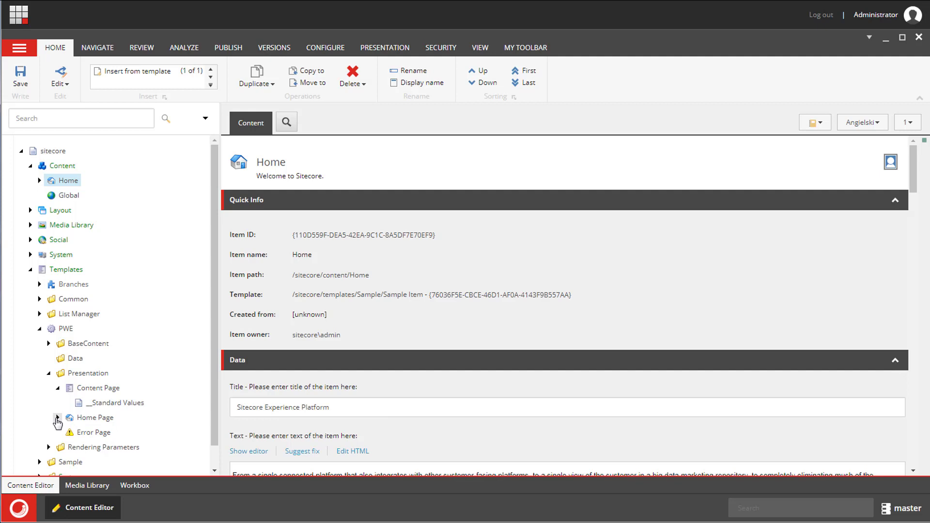
left_click(57, 418)
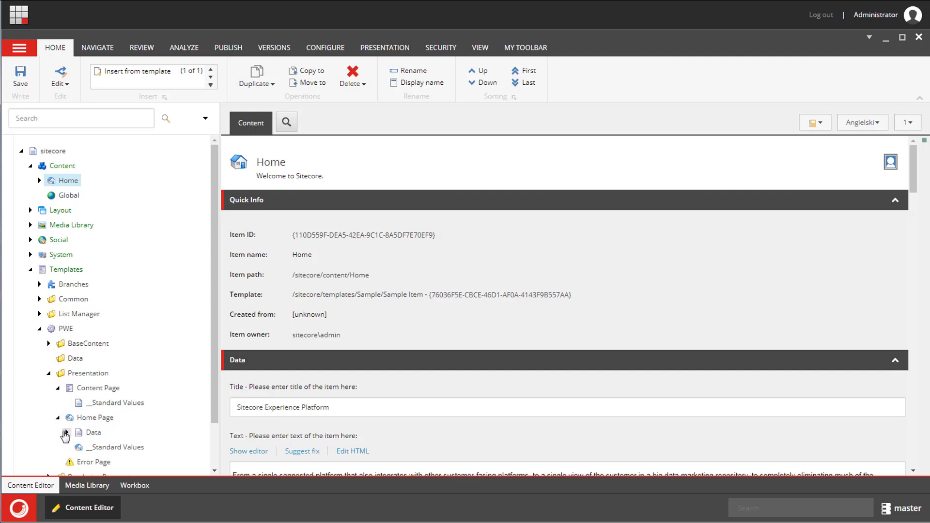
left_click(89, 434)
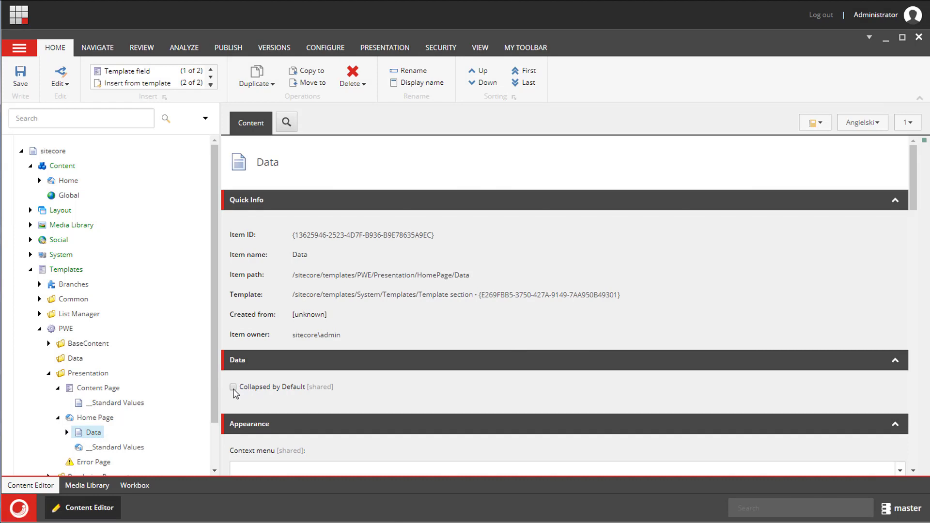
Add a Data section to Content Page with fields Title, Text and NavigationTitle
left_click(100, 392)
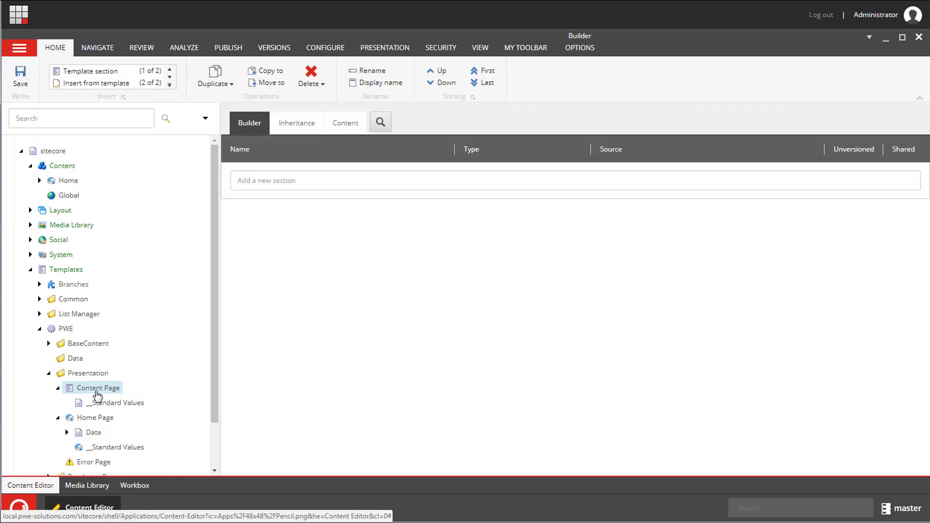
left_click(257, 180)
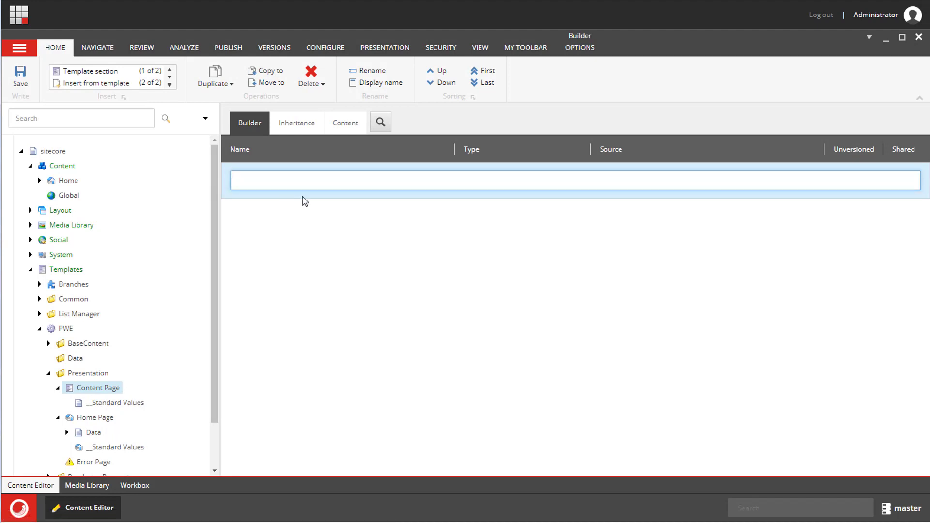
type("Data")
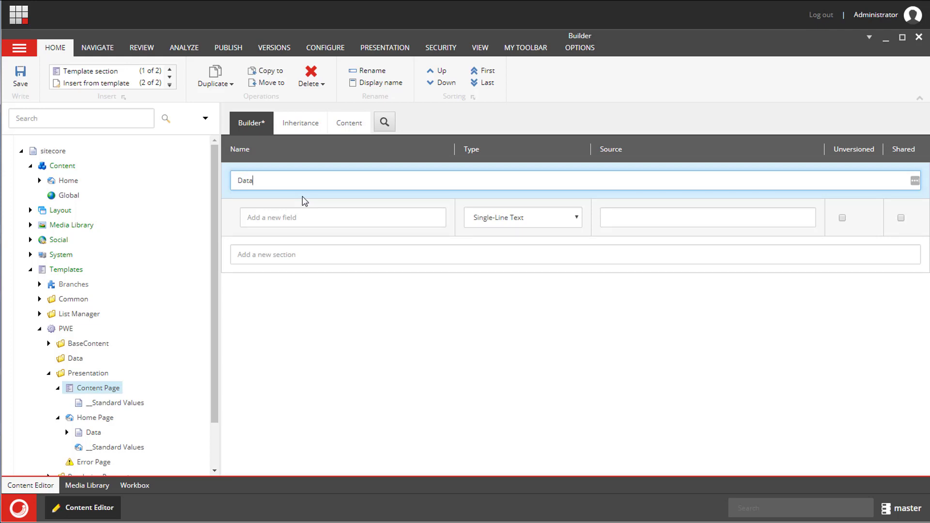
left_click(295, 216)
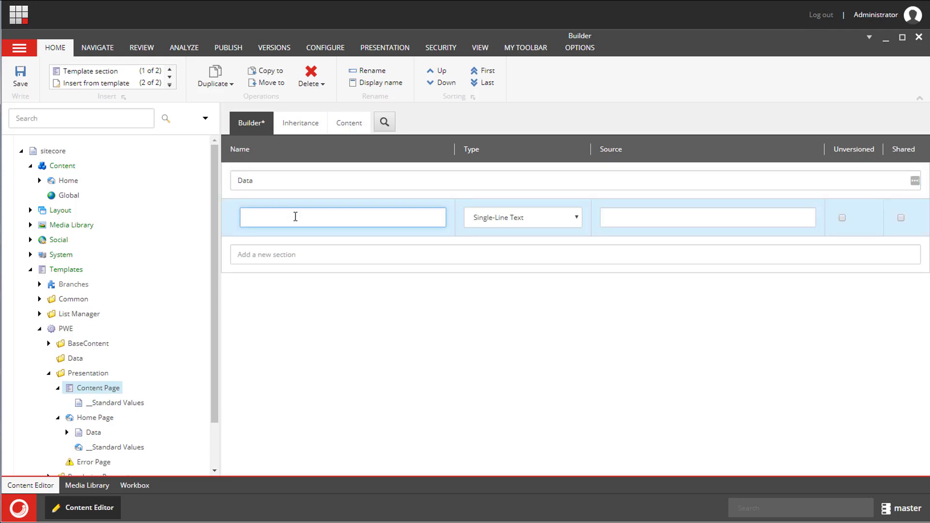
type("Title")
left_click(294, 251)
type("Tex")
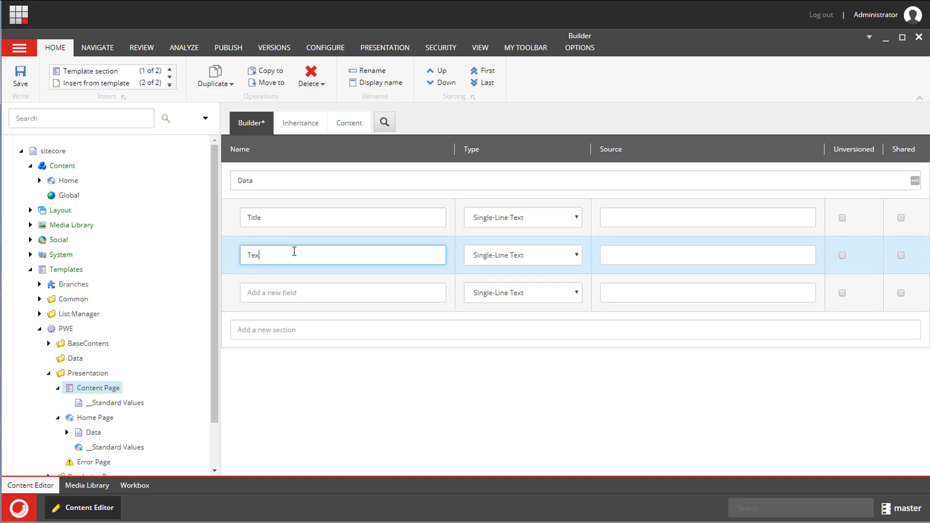
type("t")
left_click(283, 290)
type("Na")
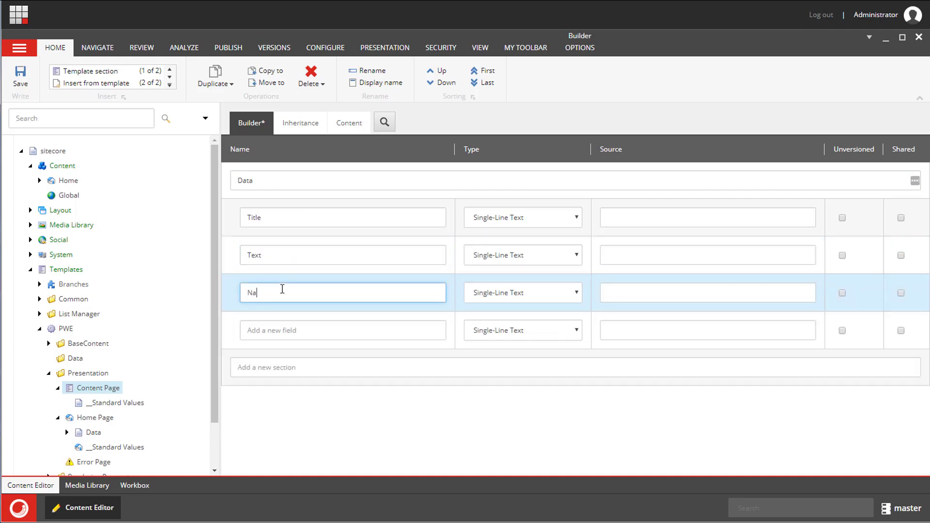
type("vigationTitle")
Add an SEO section with HTMLTitle and HTMLMetaDescription fields, and save the template
left_click(285, 368)
type("SEO")
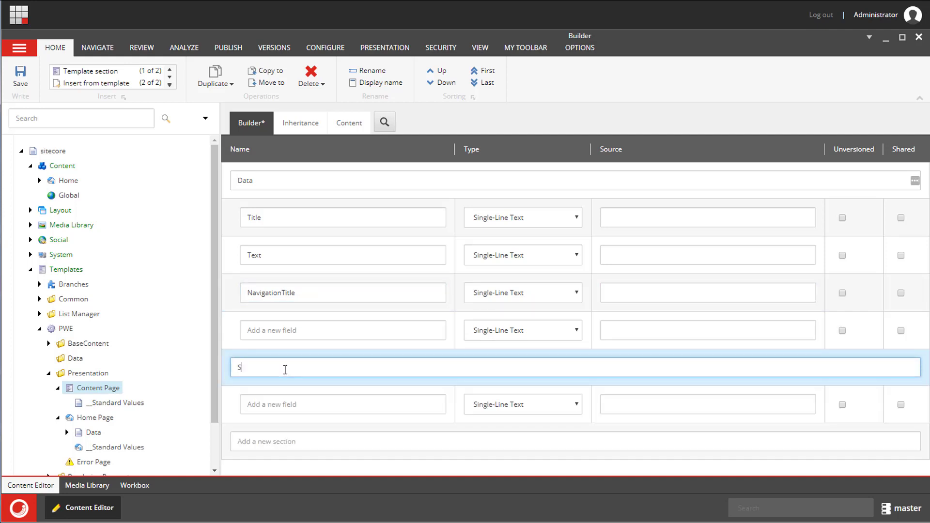
left_click(276, 404)
type("HTM")
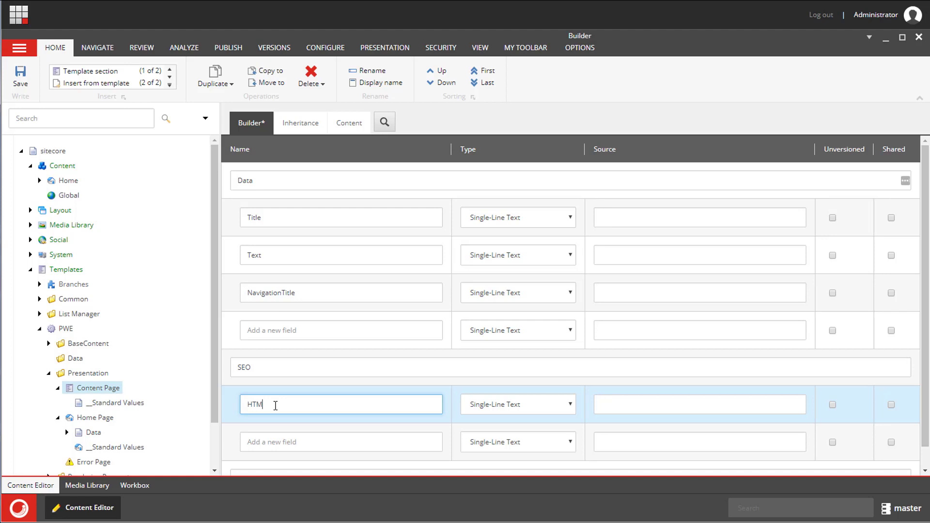
type("LTitle")
left_click(273, 443)
type("HTMLMetaDe")
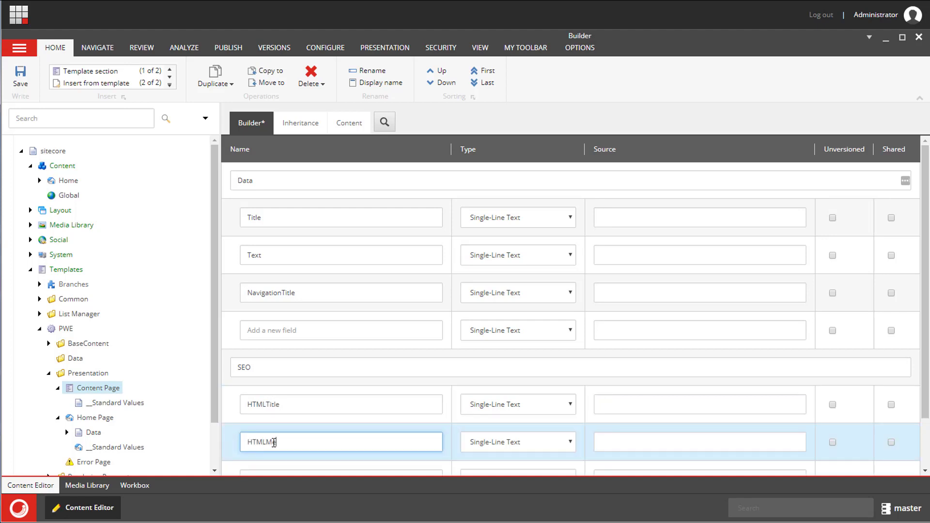
type("scription")
left_click(22, 90)
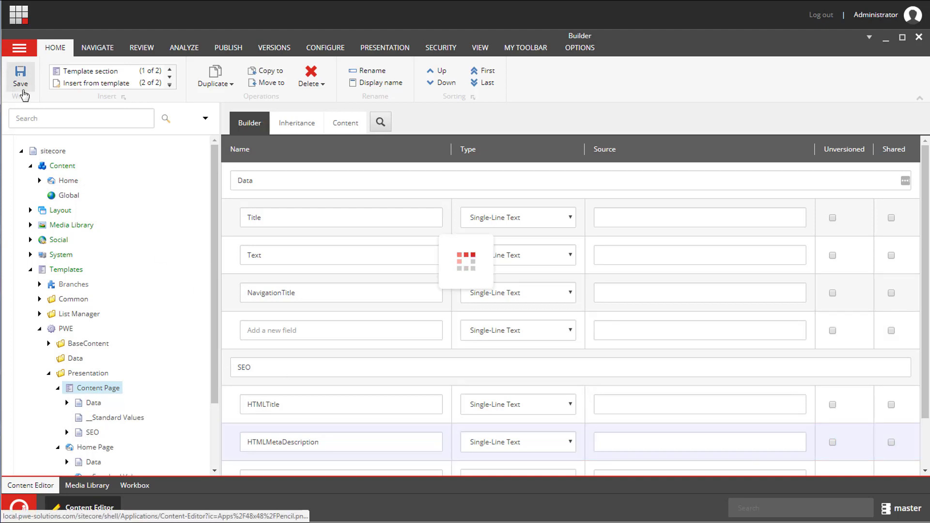
Create a New Content Page item under Home from the Content Page template
left_click(67, 174)
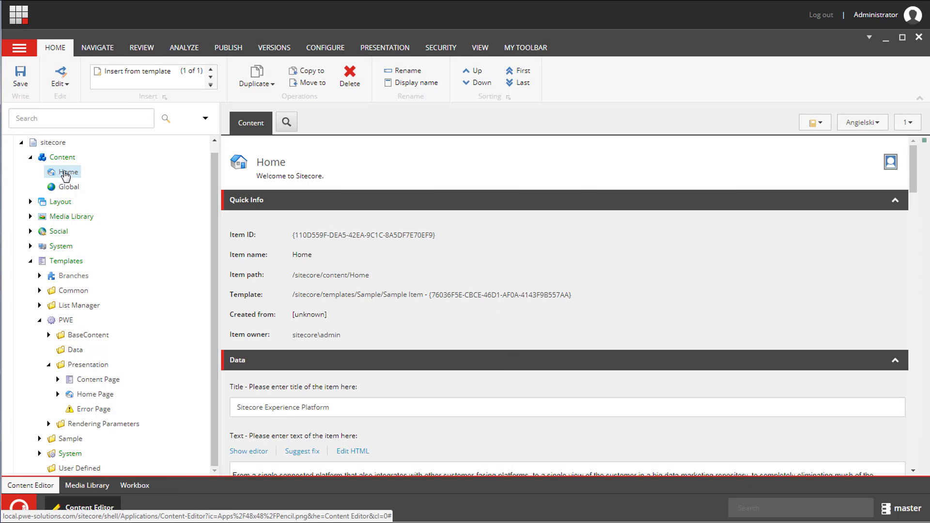
right_click(67, 174)
mouse_move(102, 178)
left_click(181, 185)
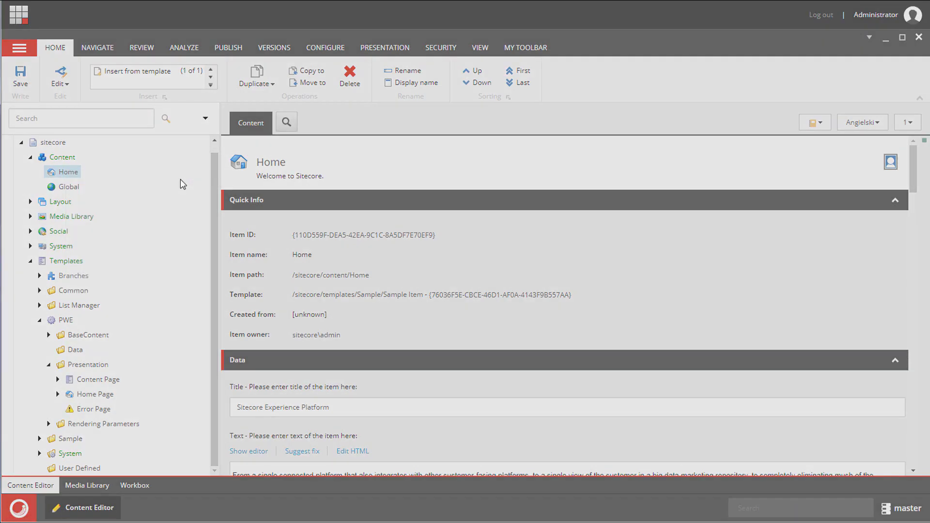
left_click(195, 267)
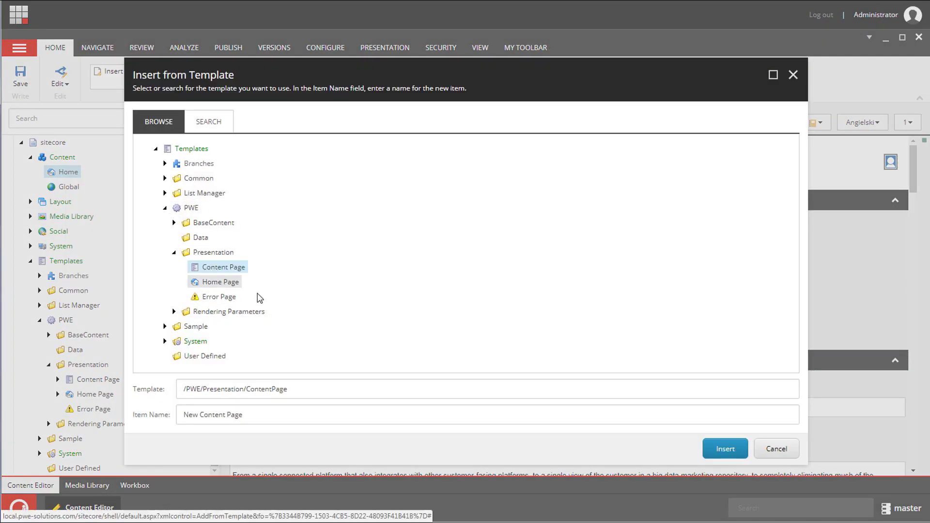
left_click(715, 452)
Open the new item's Layout Details to check its Content Page layout
scroll(484, 369, "down", 4)
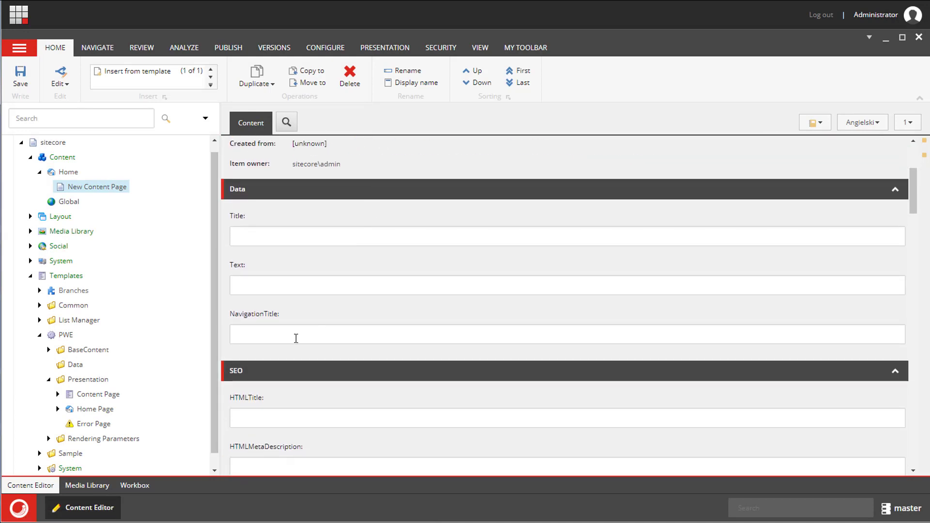
scroll(266, 375, "down", 3)
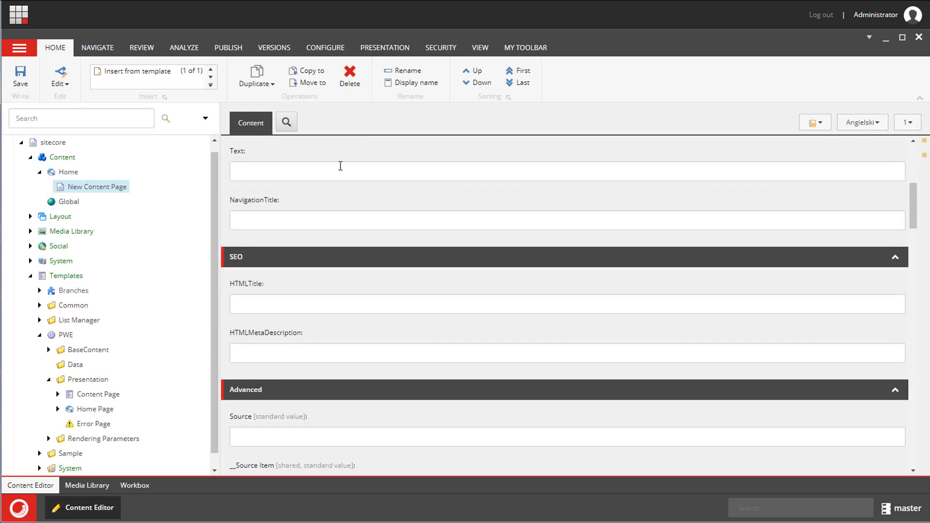
left_click(386, 49)
left_click(63, 77)
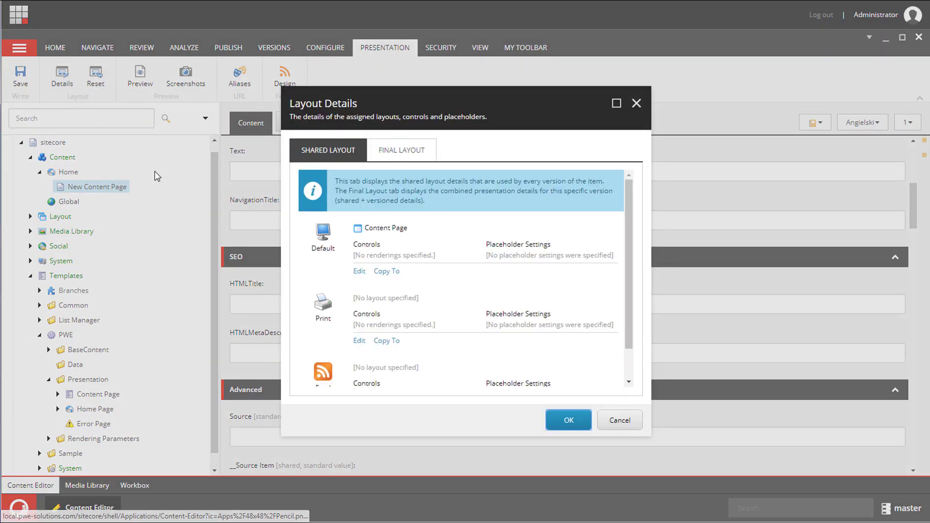